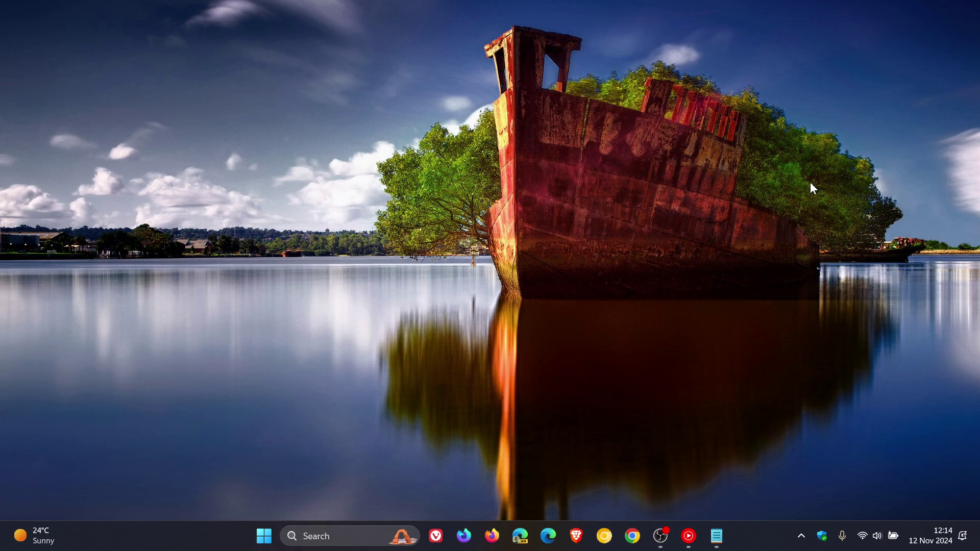
- Open the emoji panel with Win+period, drag it to the upper centre, then close it
key("super+period")
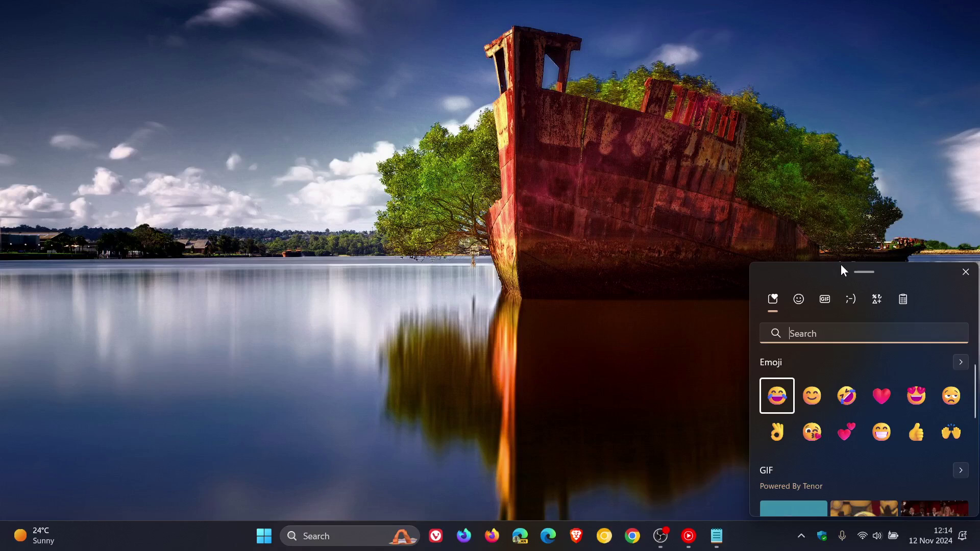
left_click_drag(842, 271, 508, 146)
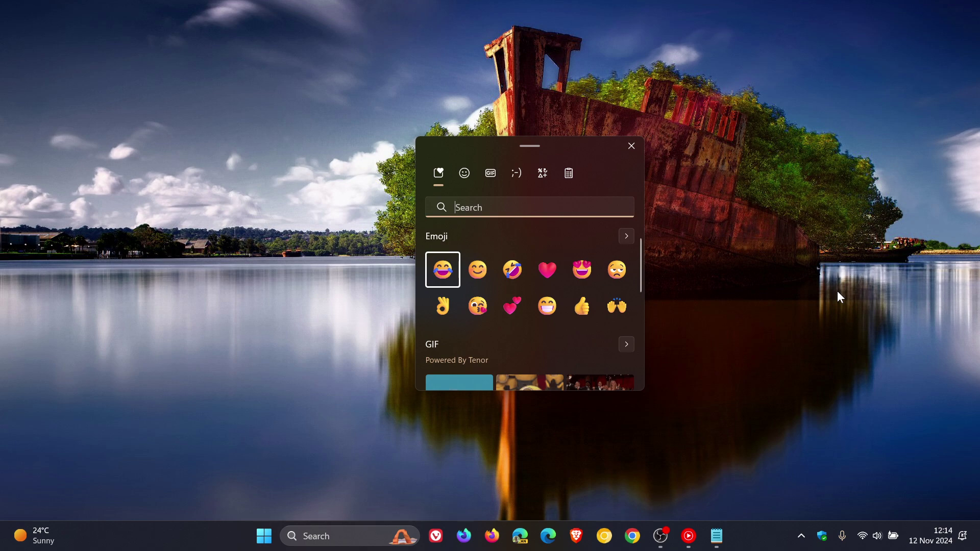
key("Escape")
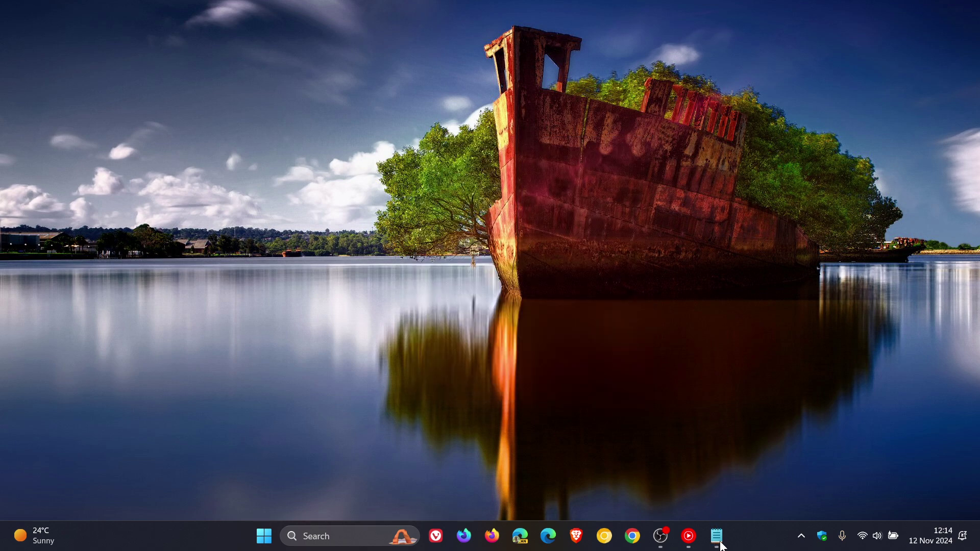
- Restore the 'Emoji and more' notes from the taskbar, click inside them, then minimize them
left_click(716, 537)
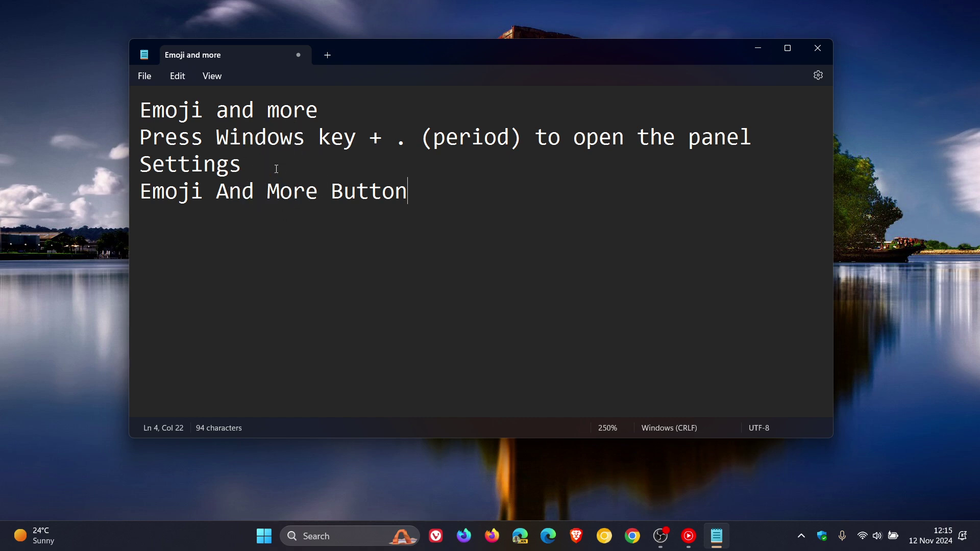
left_click(476, 200)
left_click(754, 52)
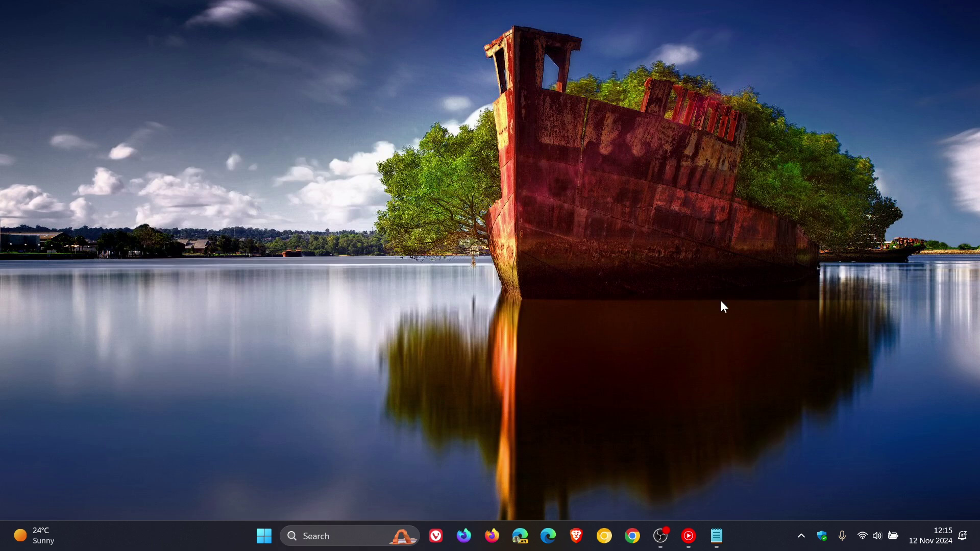
- Reopen the emoji panel, move it toward the centre, close it and restore the notes
key("super+period")
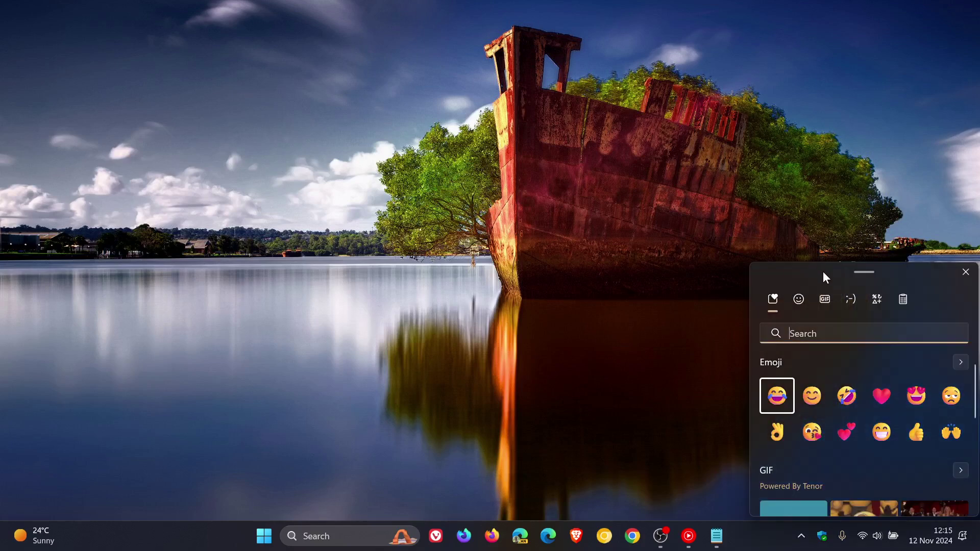
left_click_drag(824, 271, 437, 113)
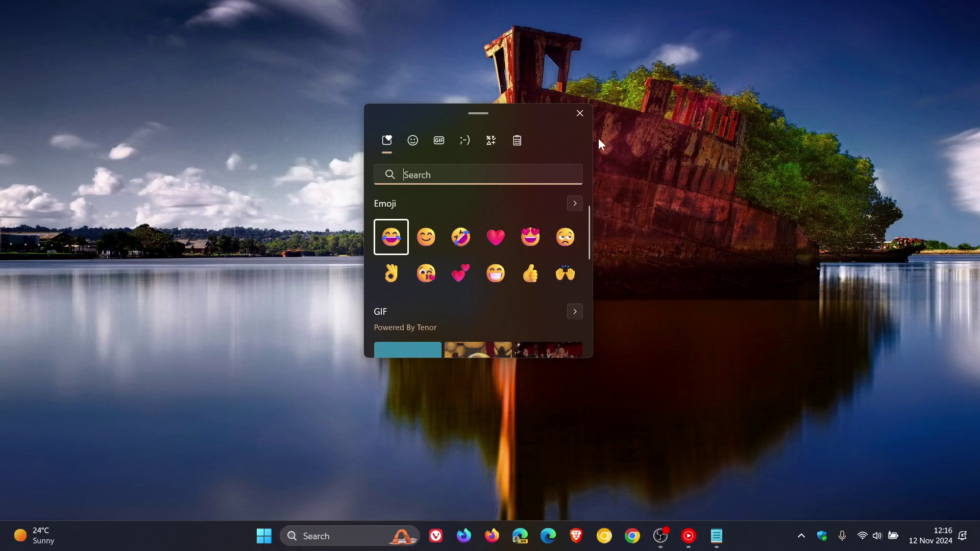
left_click(580, 113)
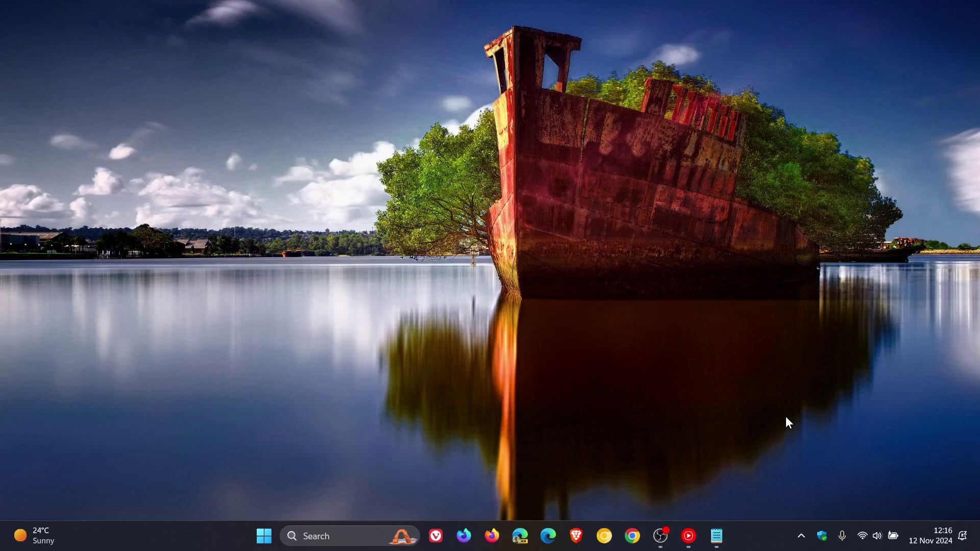
left_click(717, 536)
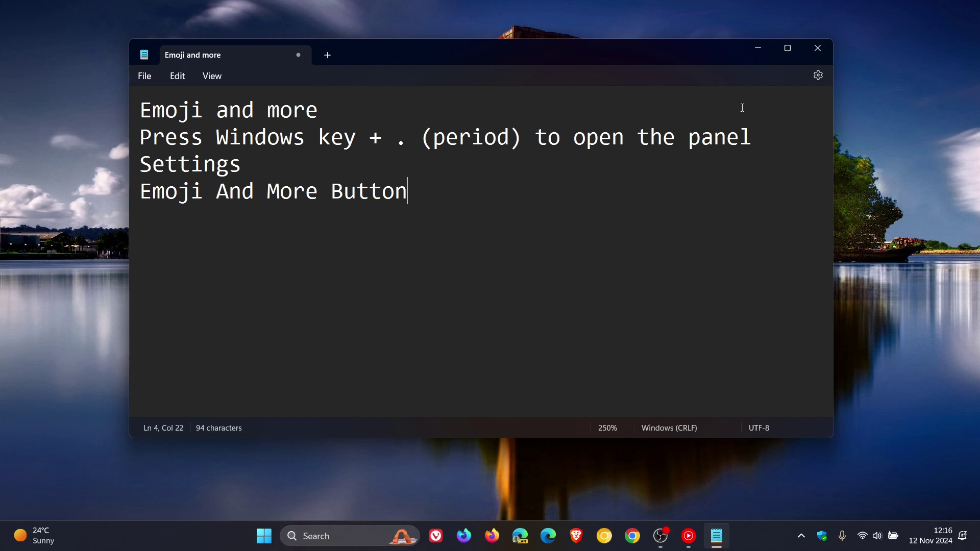
- Minimize the 'Emoji and more' Notepad window, leaving only the wallpaper and taskbar
left_click(756, 50)
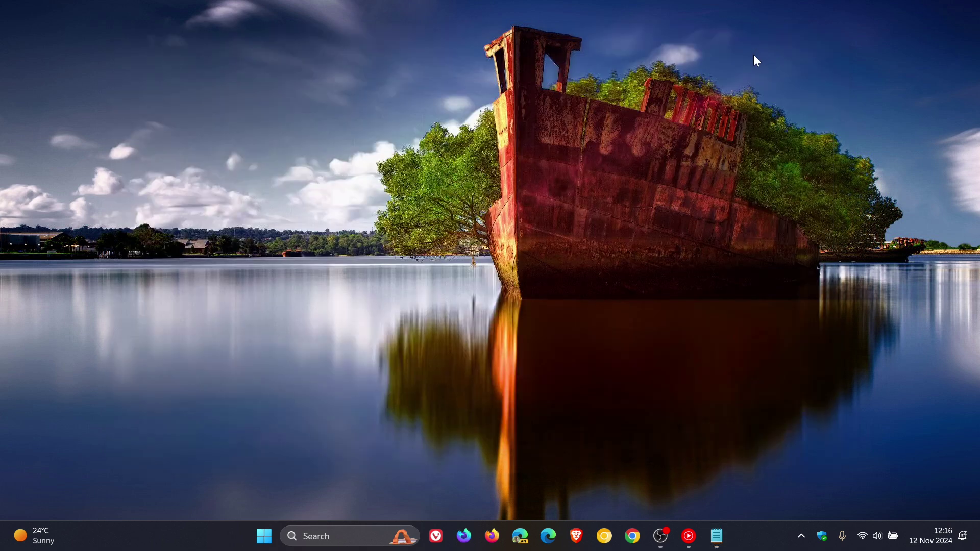